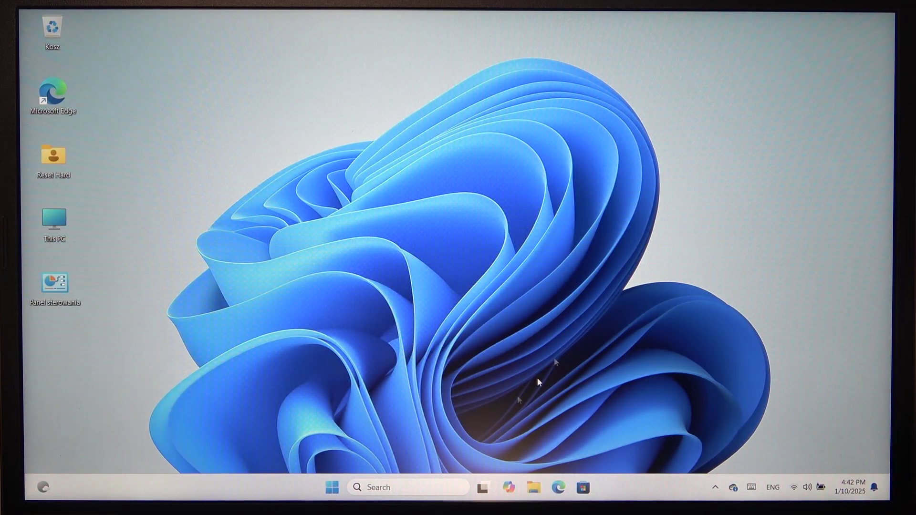
- Open the Windows 11 Start menu to reach the Power options
left_click(333, 489)
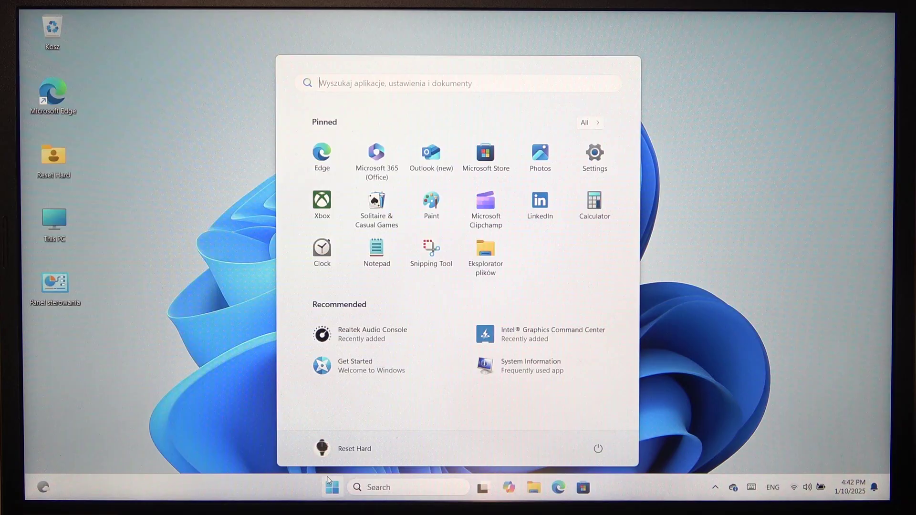